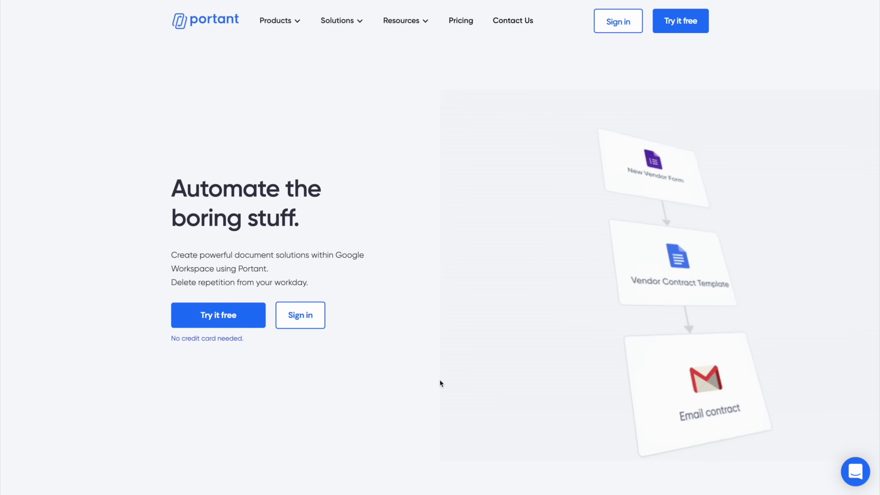
Step: Scroll down through the Portant homepage
scroll(440, 383, "down", 2)
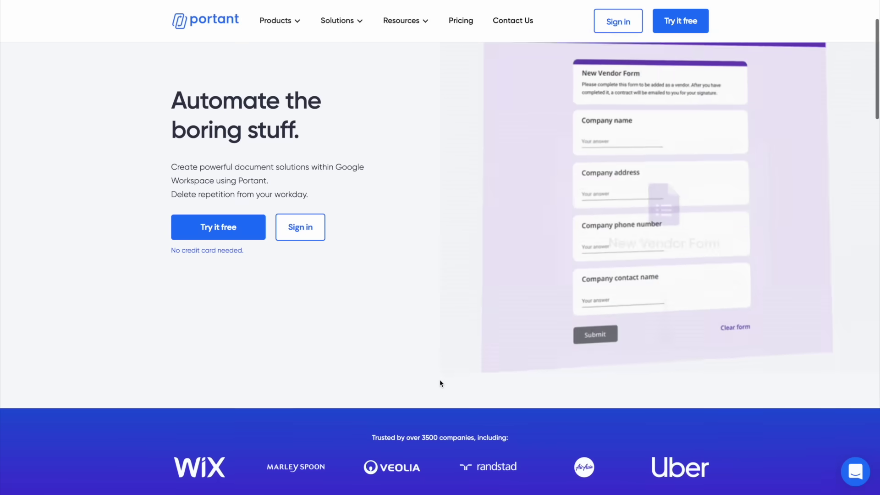
scroll(440, 383, "down", 7)
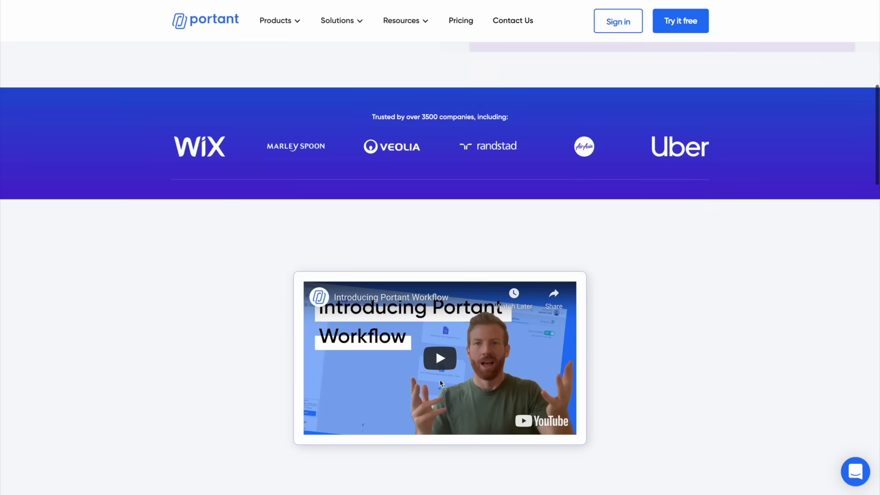
scroll(440, 383, "down", 9)
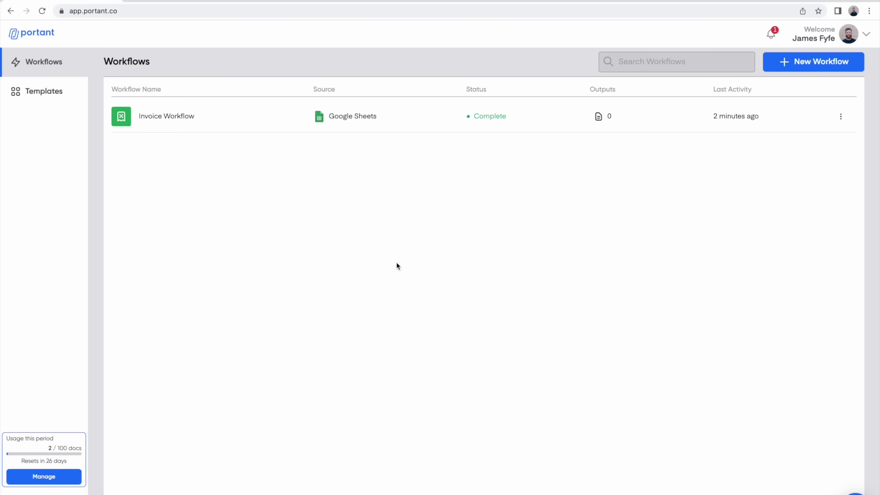
Step: Create a new workflow named 'Invoice Workflow' with a yellow dollar-sign icon
left_click(801, 62)
triple_click(475, 232)
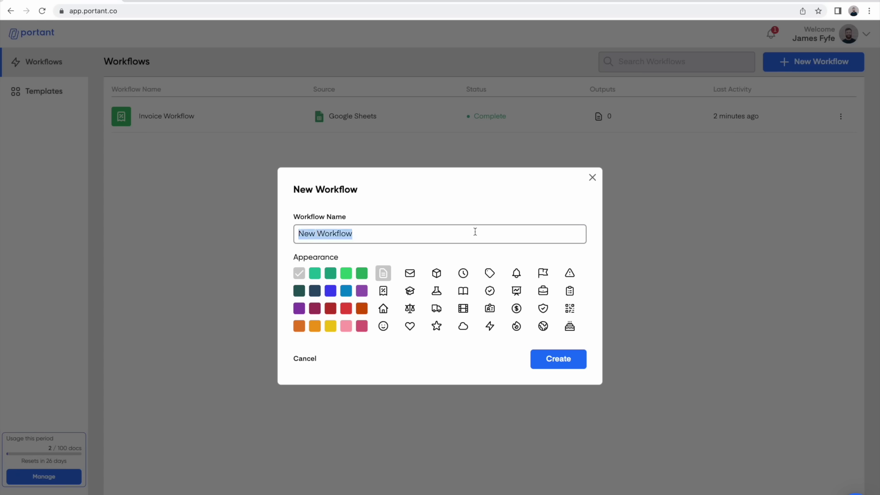
type("Invoice Workf")
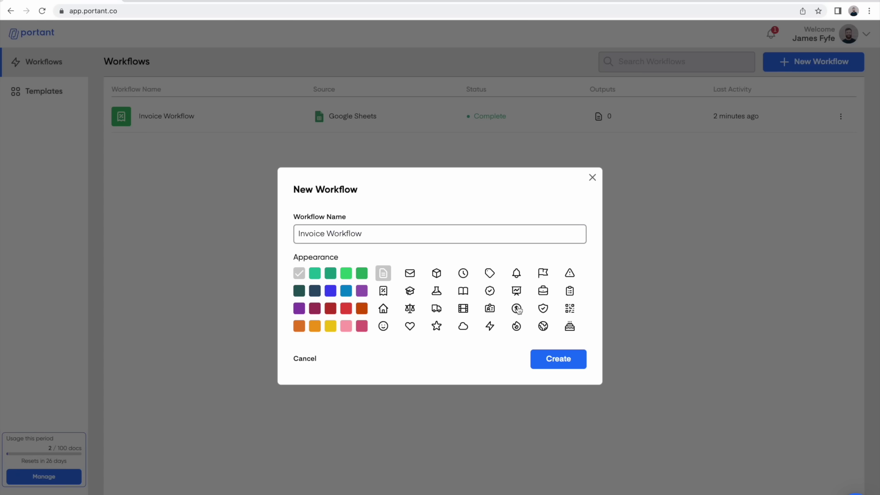
left_click(517, 308)
left_click(330, 326)
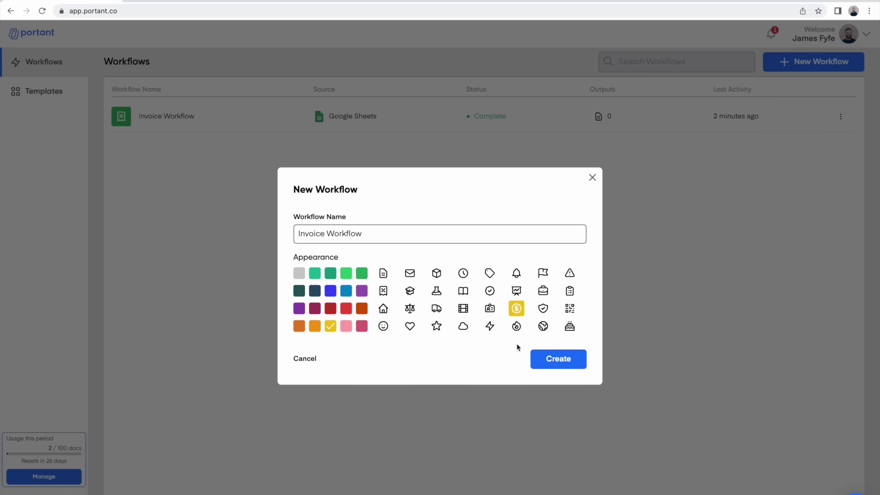
left_click(558, 359)
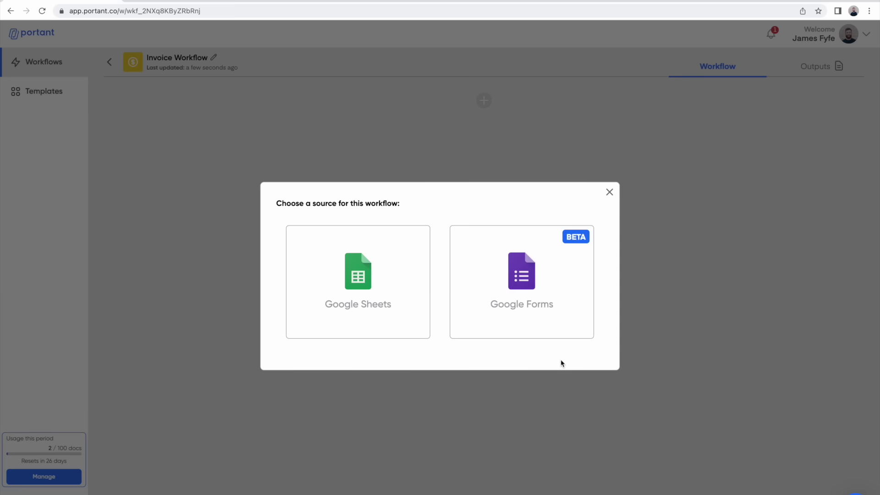
Step: Set the Dunder Mifflin Orders Google Sheet from Drive as the workflow's source
left_click(360, 291)
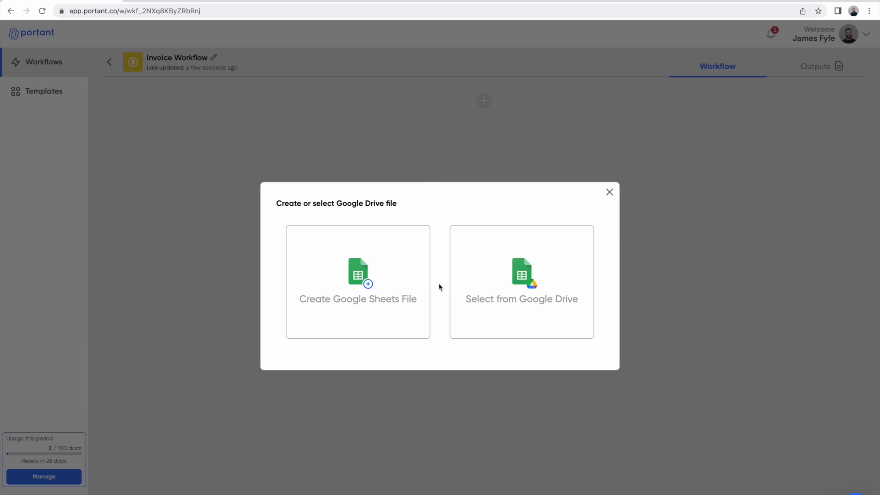
left_click(529, 280)
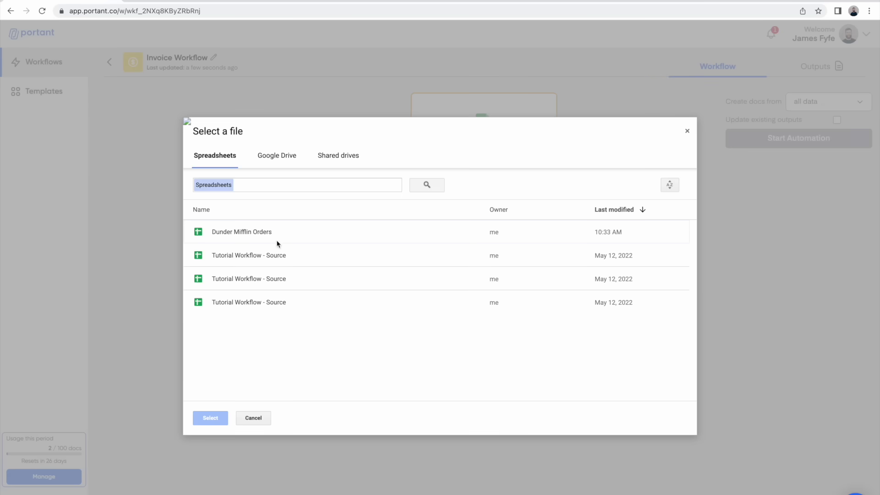
left_click(250, 233)
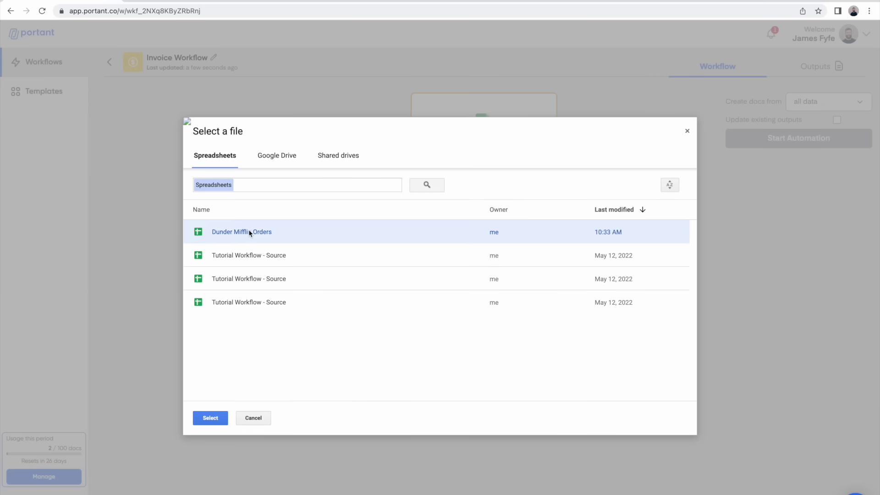
left_click(212, 419)
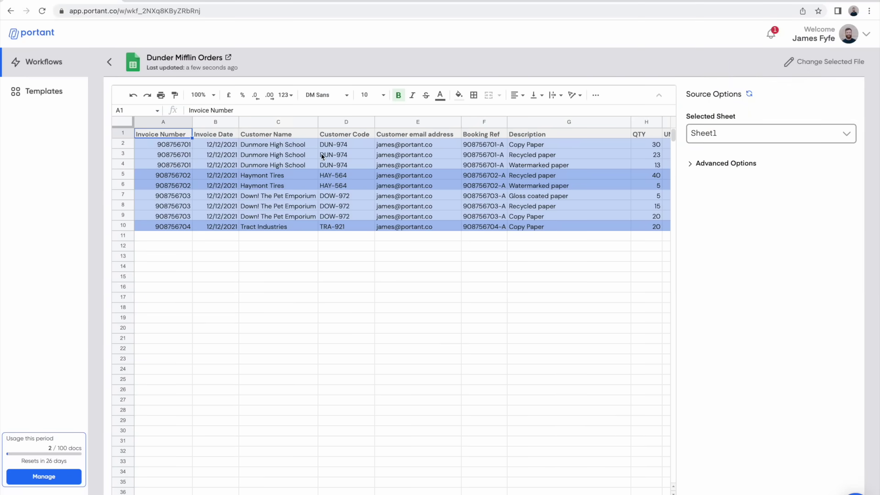
scroll(321, 152, "right", 5)
scroll(321, 152, "left", 3)
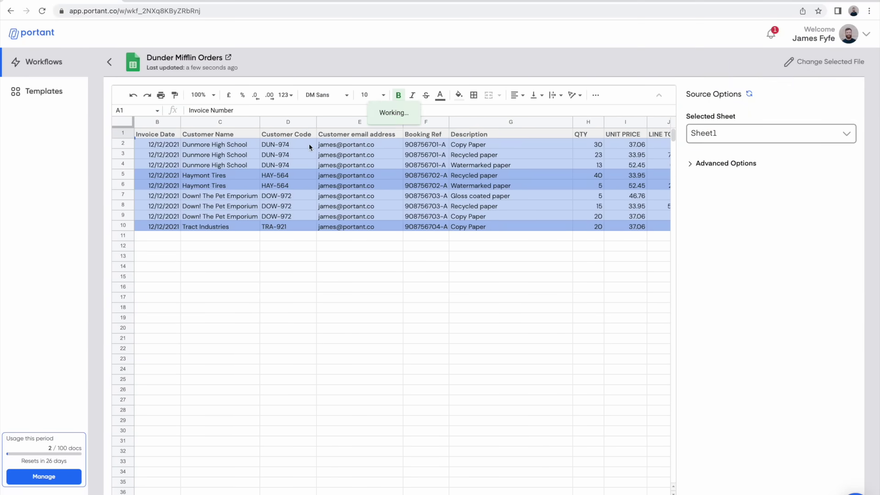
left_click(110, 63)
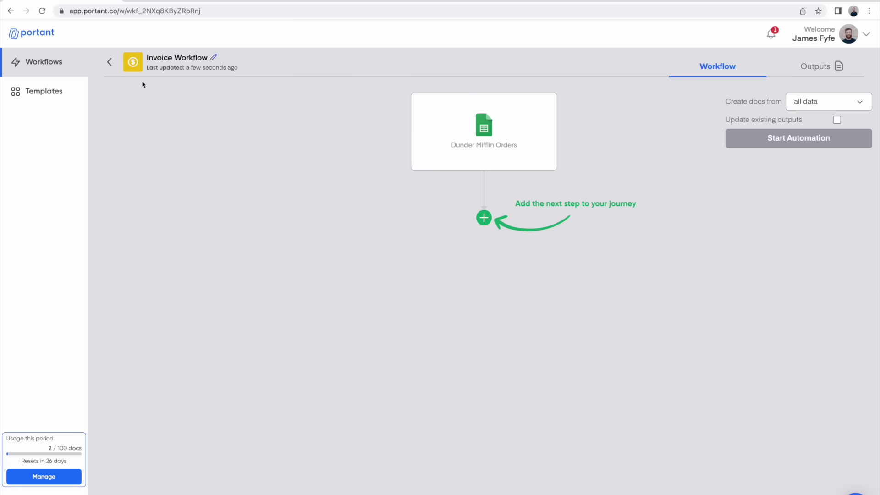
Step: Add the Invoice Template Google Doc from Drive as the step after the spreadsheet
left_click(488, 224)
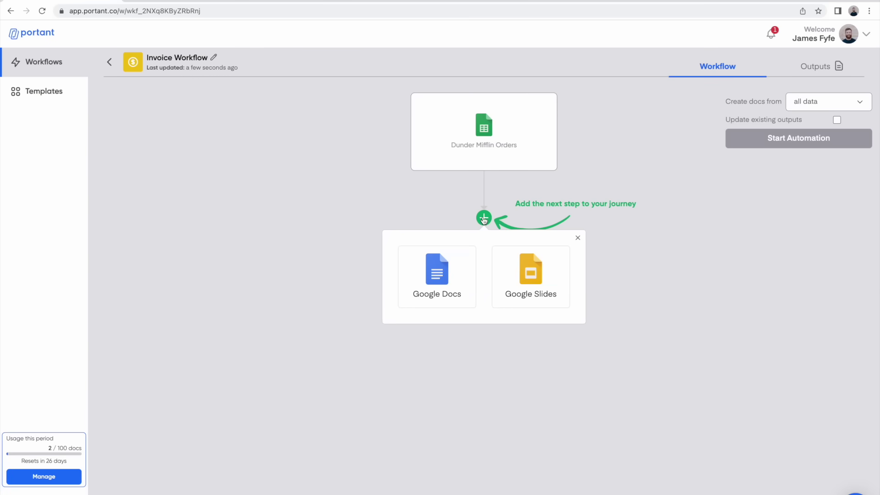
left_click(458, 264)
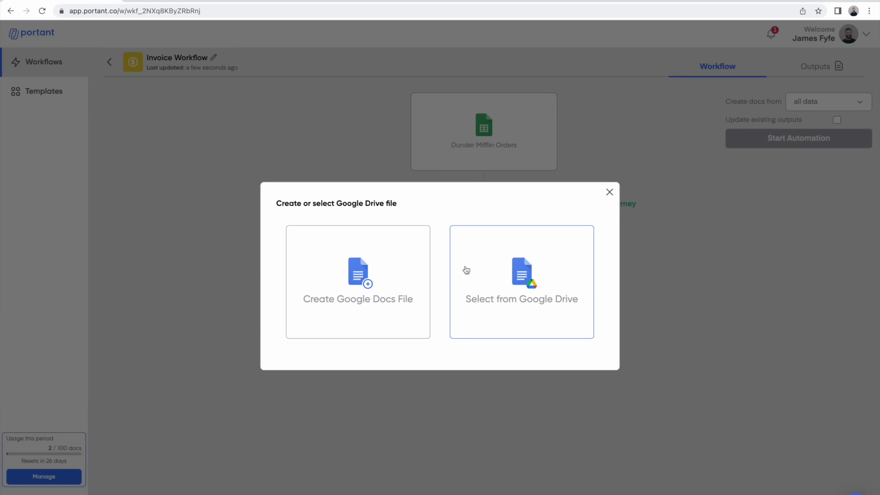
left_click(488, 274)
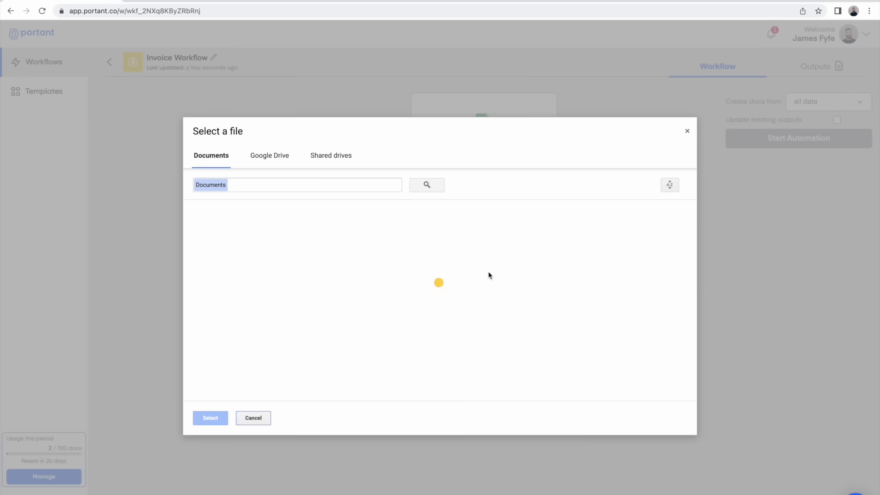
left_click(269, 232)
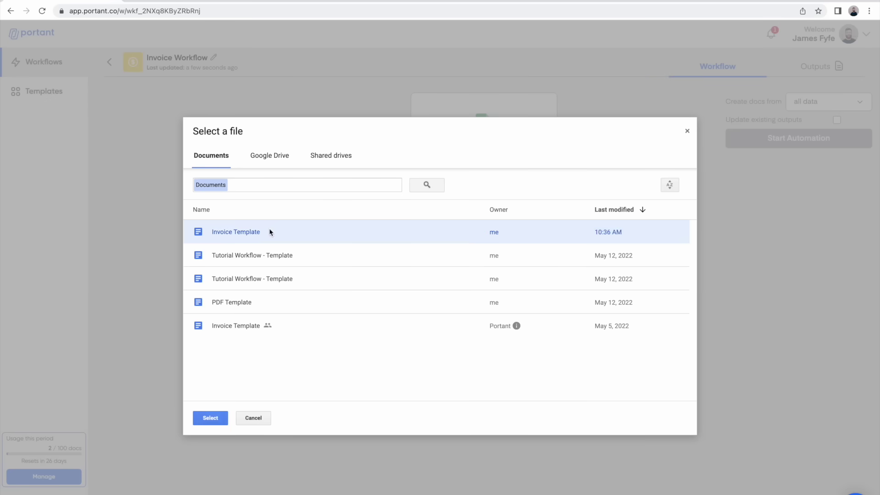
left_click(224, 411)
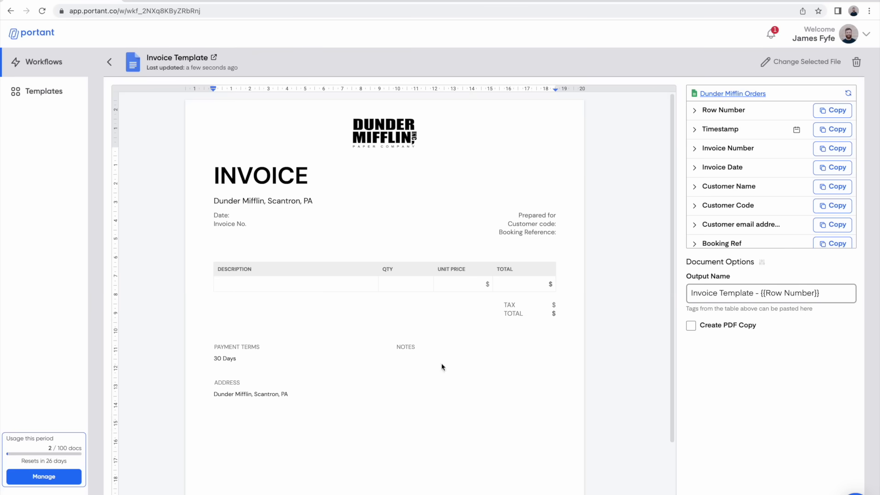
Step: Paste a bold {{Invoice Date}} tag after the template's Date: label
left_click(245, 214)
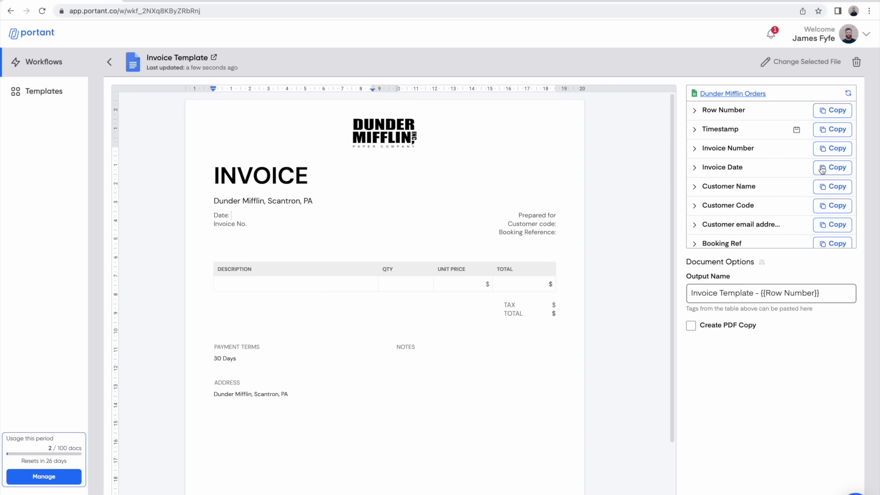
left_click(822, 170)
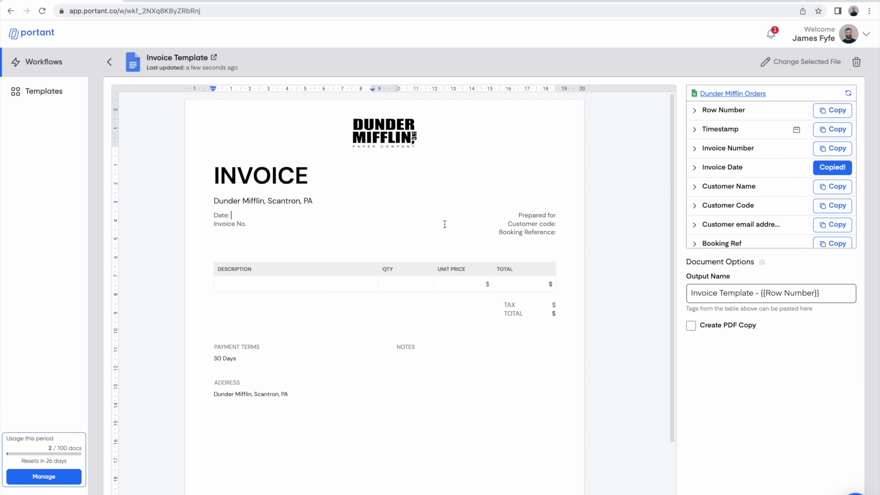
left_click(290, 211)
key("ctrl+v")
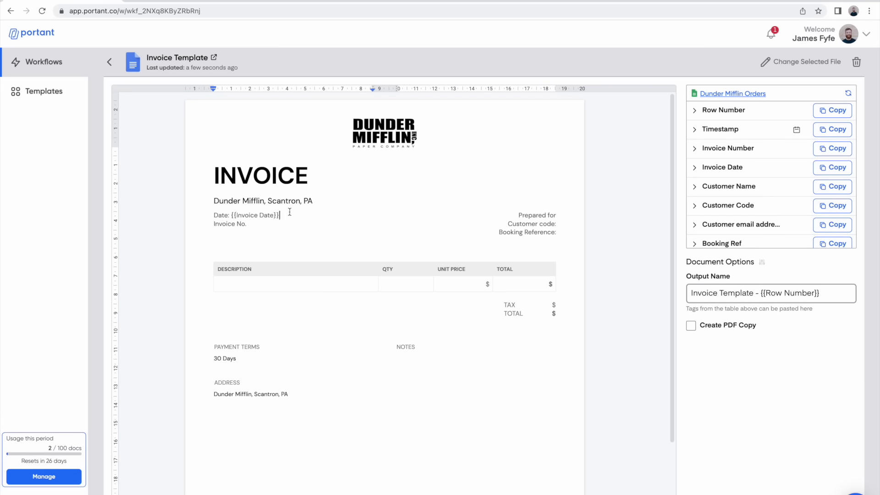
left_click_drag(280, 216, 231, 217)
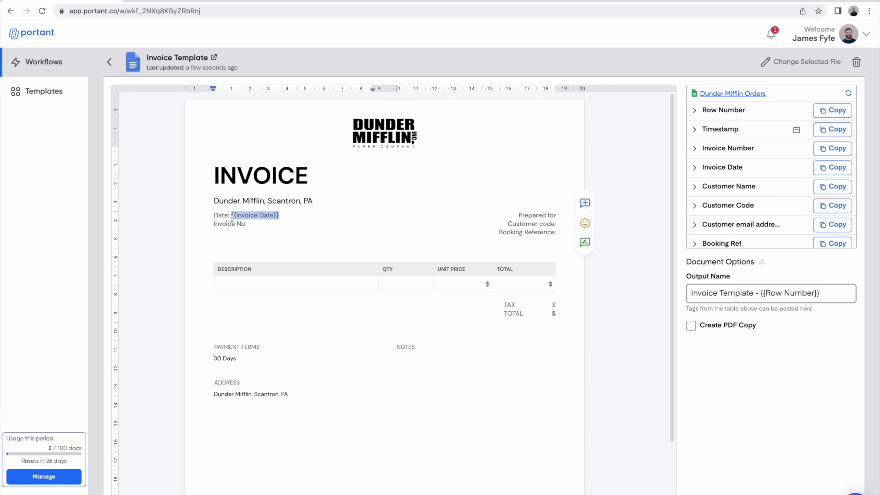
key("ctrl+b")
Step: Paste the {{Invoice Number}}, {{Customer Name}}, {{Customer Code}} and {{Booking Ref}} tags into the header
left_click(285, 224)
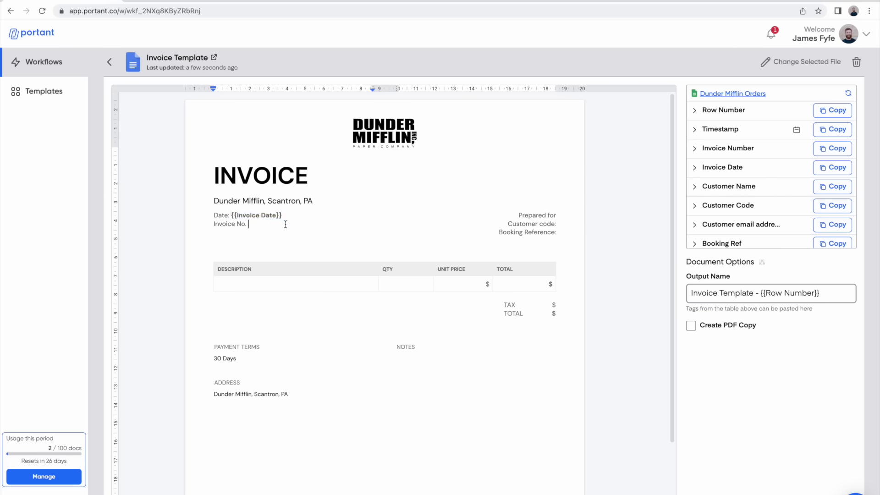
left_click(833, 149)
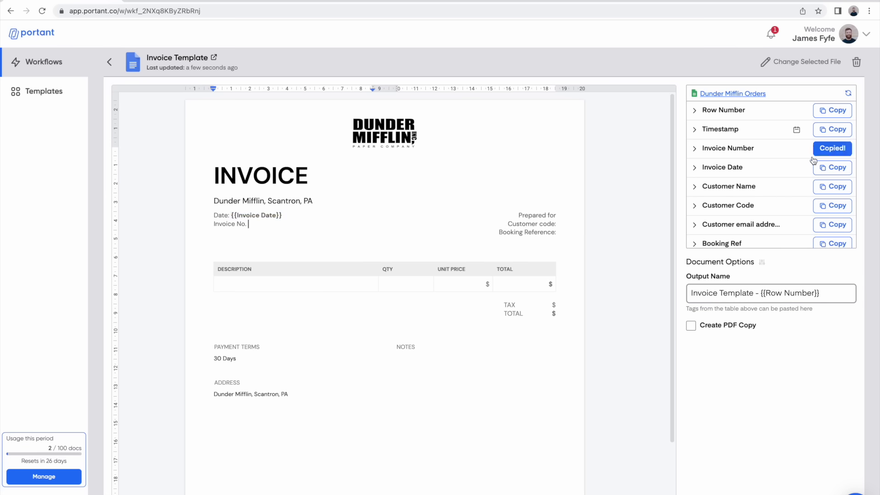
key("ctrl+v")
left_click(834, 187)
left_click(556, 216)
key("ctrl+v")
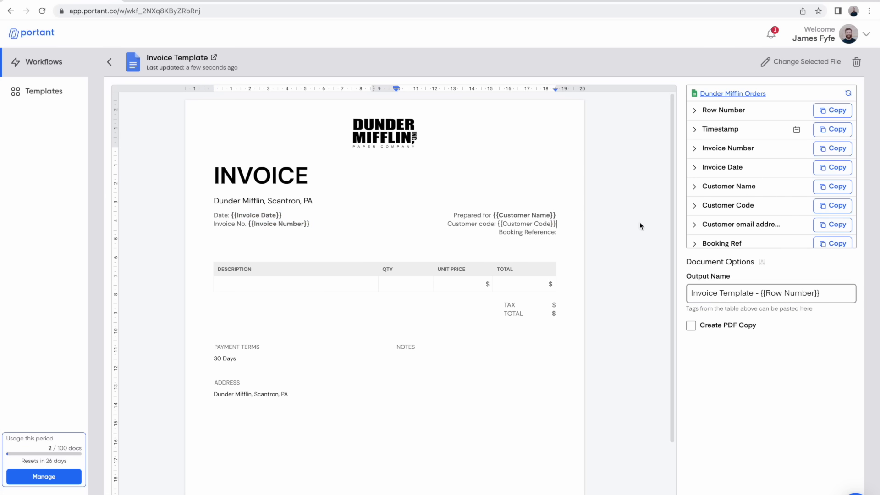
key("ctrl+v")
key("ctrl+v")
left_click_drag(556, 232, 507, 232)
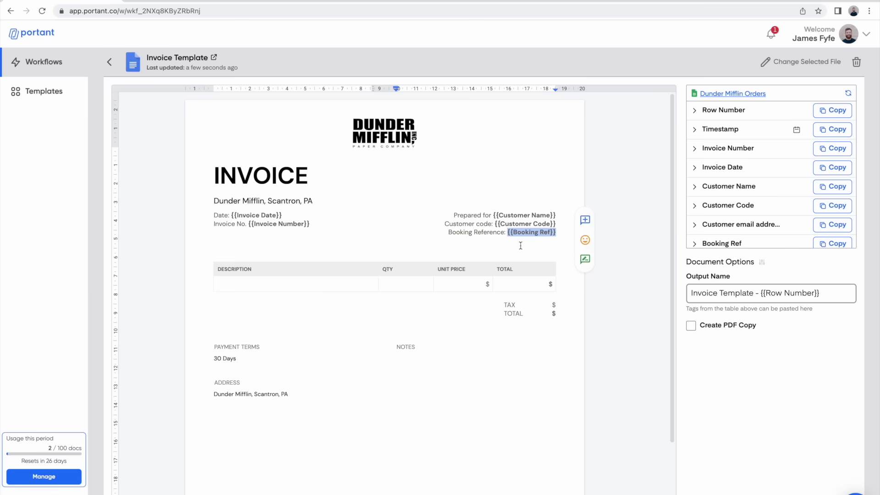
left_click(296, 284)
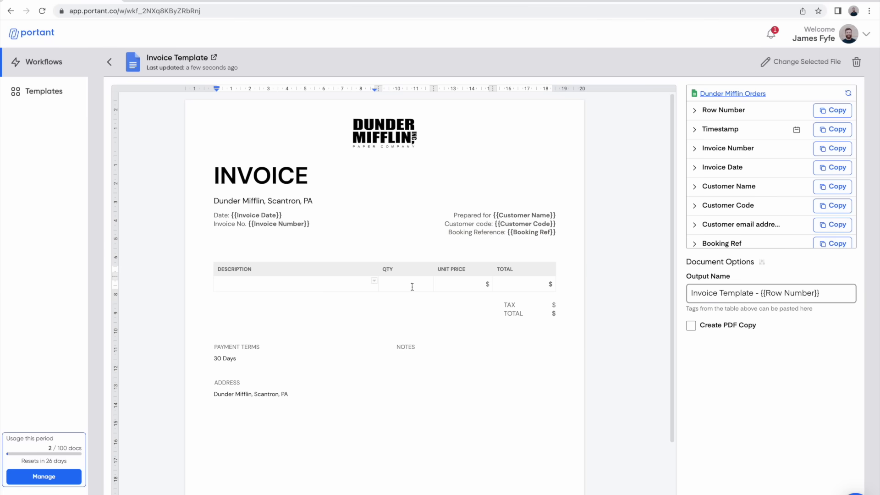
left_click(740, 94)
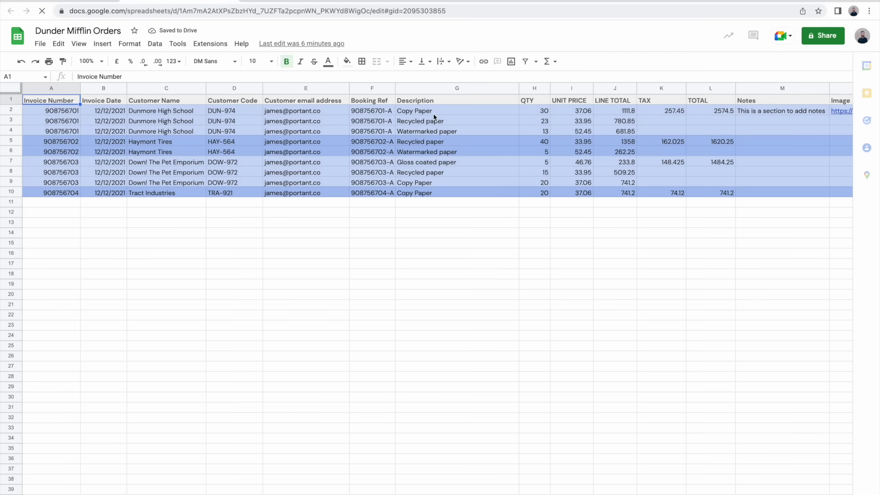
left_click(49, 113)
left_click(49, 122)
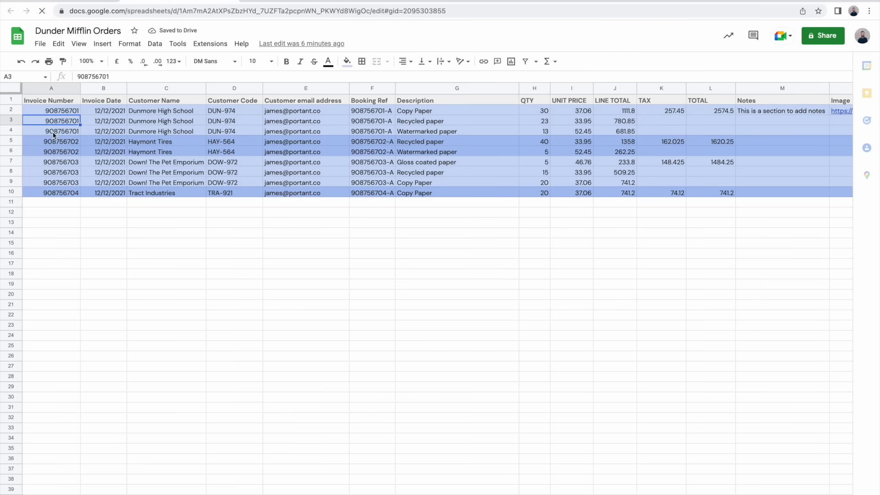
left_click(54, 133)
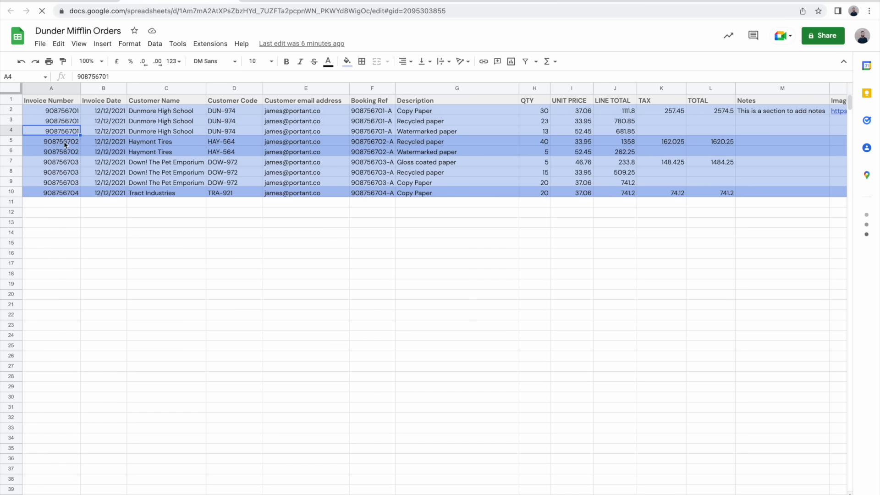
left_click(65, 143)
left_click(64, 151)
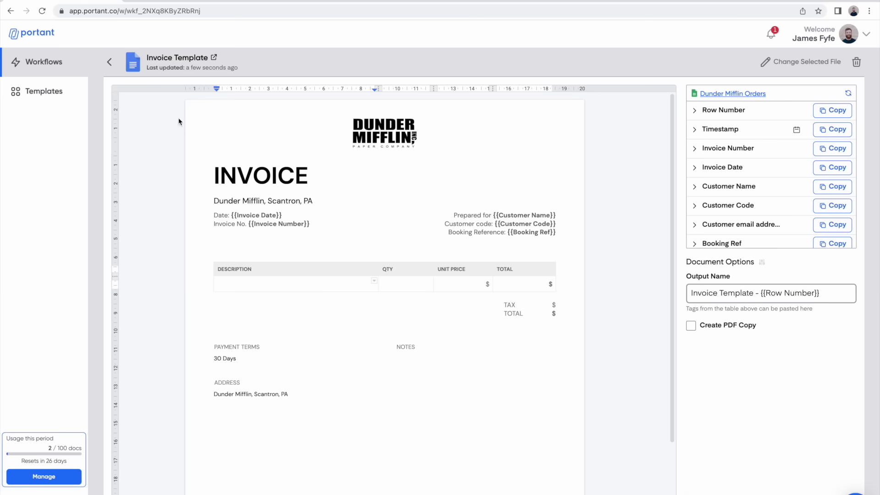
Step: Insert the Description and QTY tags into the item table row
scroll(782, 213, "down", 3)
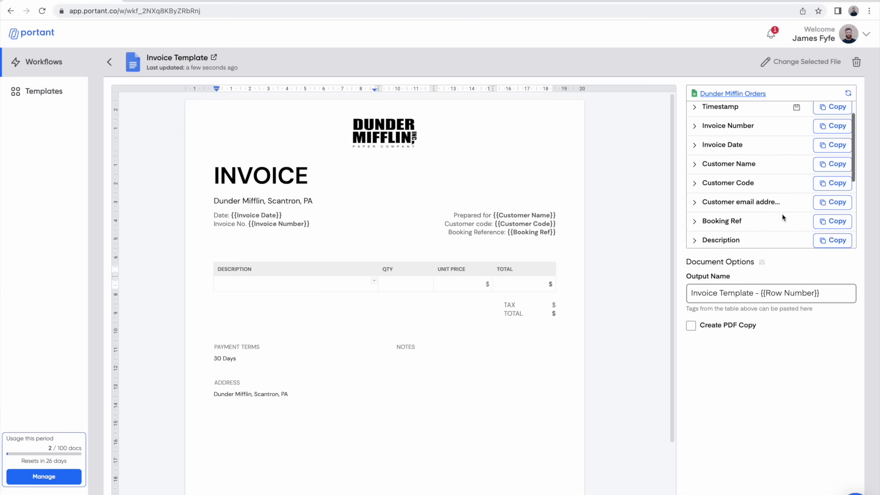
left_click(832, 202)
left_click(833, 221)
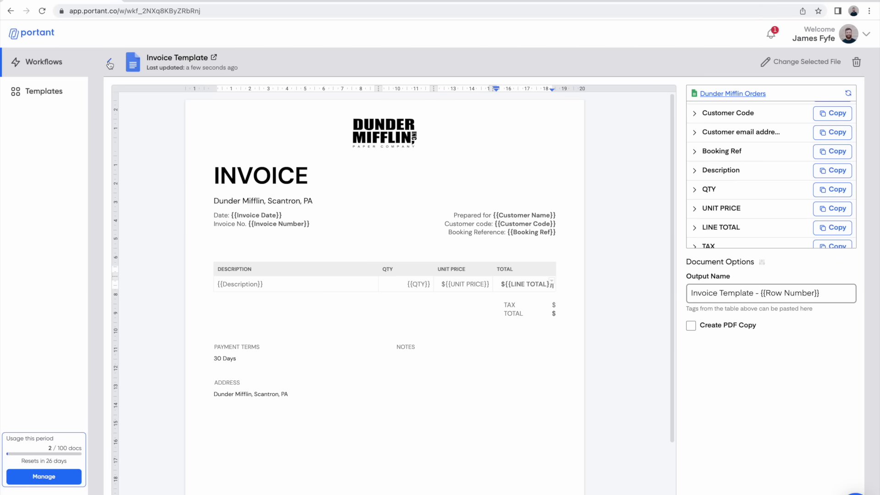
Step: Set the orders source's Data Grouping Field to Invoice Number
left_click(110, 64)
left_click(473, 128)
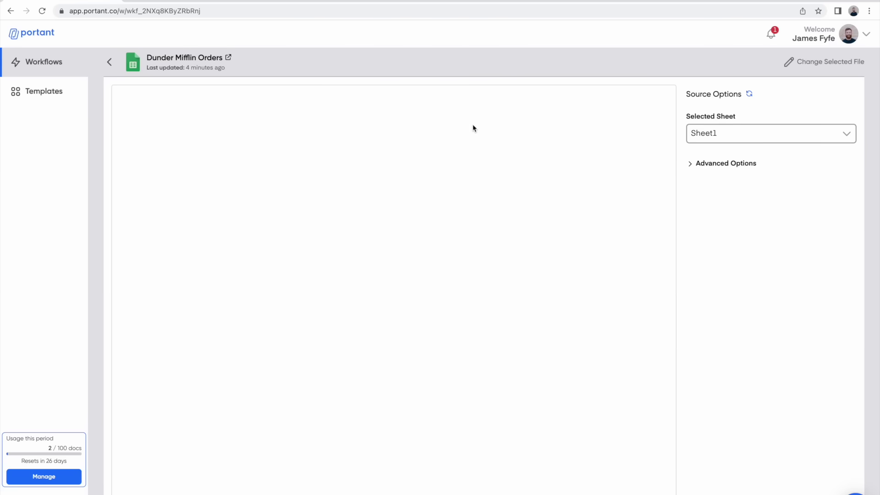
left_click(690, 165)
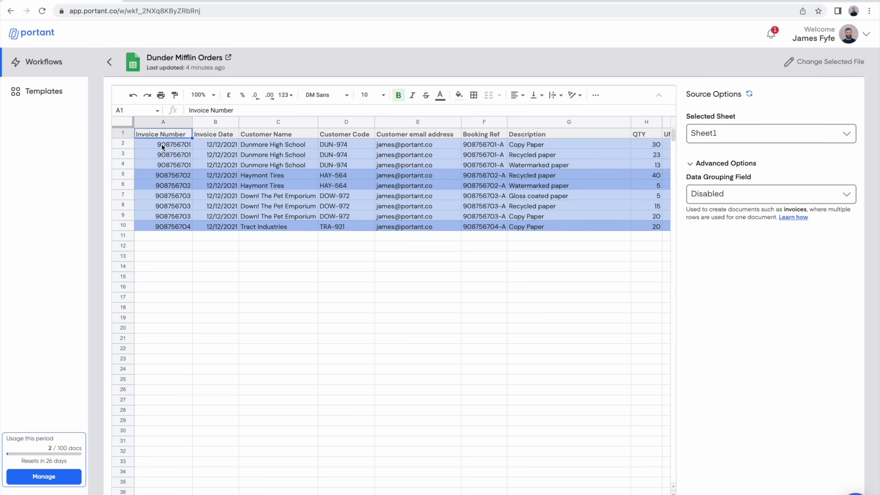
left_click(825, 197)
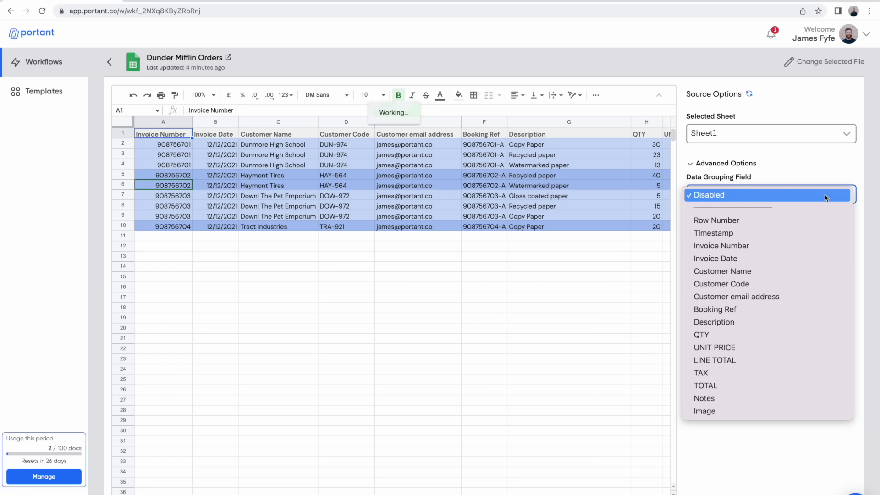
left_click(786, 246)
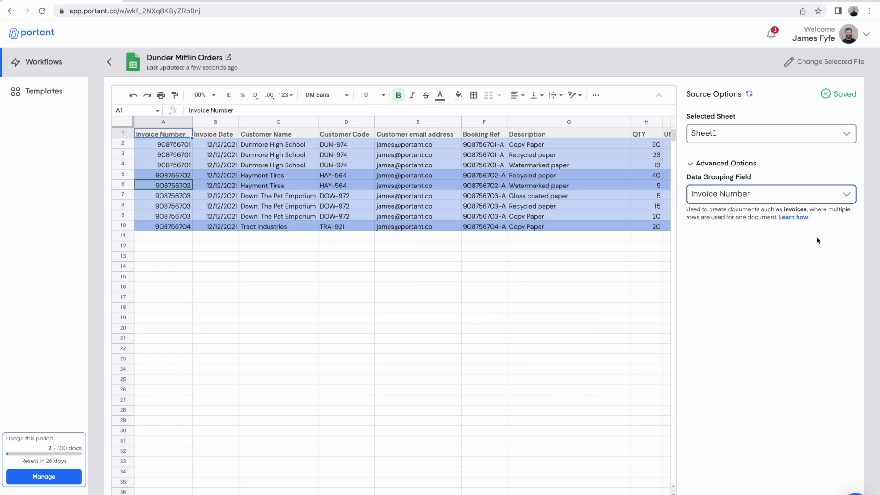
Step: Reopen the Invoice Template and paste the TAX and TOTAL tags beside their $ amounts
left_click(109, 62)
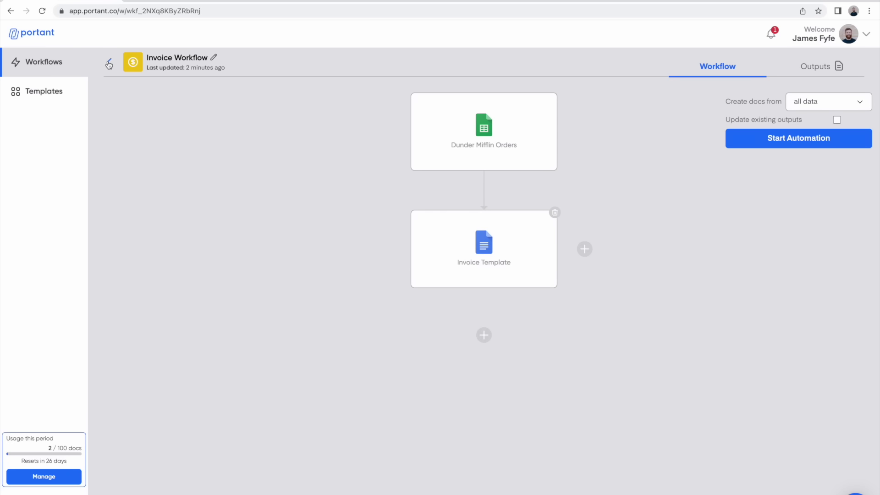
left_click(494, 251)
scroll(817, 236, "down", 5)
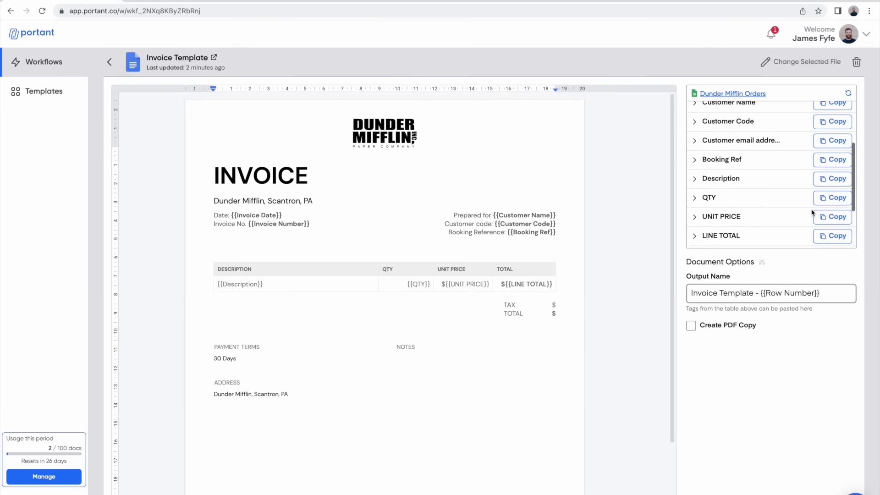
scroll(850, 235, "up", 2)
left_click(832, 221)
left_click(550, 303)
key("ctrl+v")
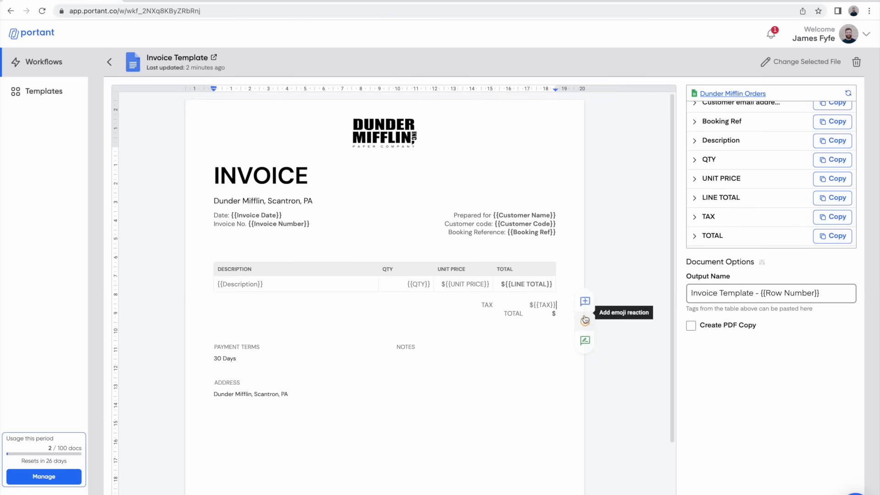
left_click(550, 314)
key("ctrl+v")
Step: Paste the Notes tag under the template's NOTES heading
scroll(821, 206, "down", 1)
left_click(831, 238)
left_click(416, 360)
key("ctrl+v")
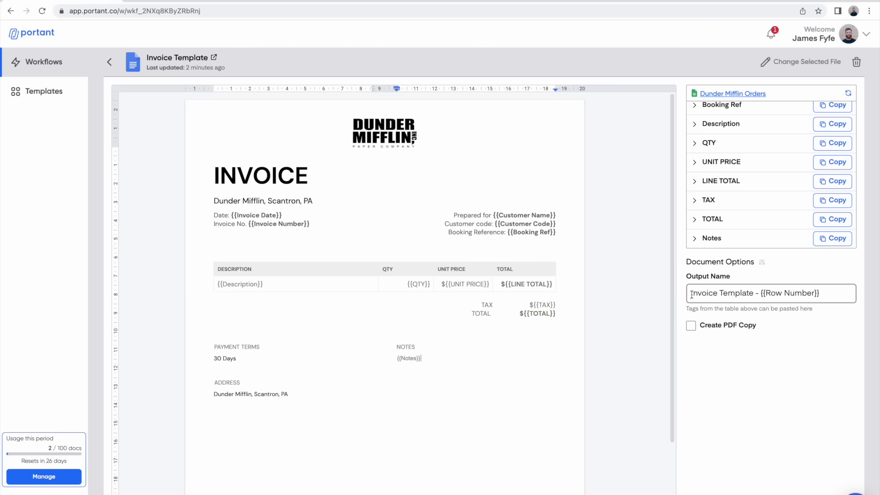
Step: Replace {{Row Number}} with {{Invoice Number}} in the output name and enable Create PDF Copy
left_click_drag(692, 295, 825, 293)
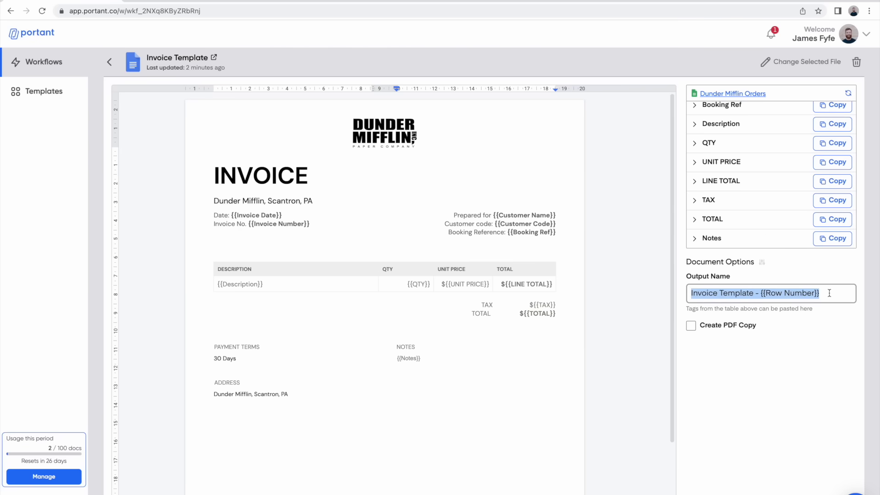
left_click(829, 293)
scroll(775, 195, "up", 2)
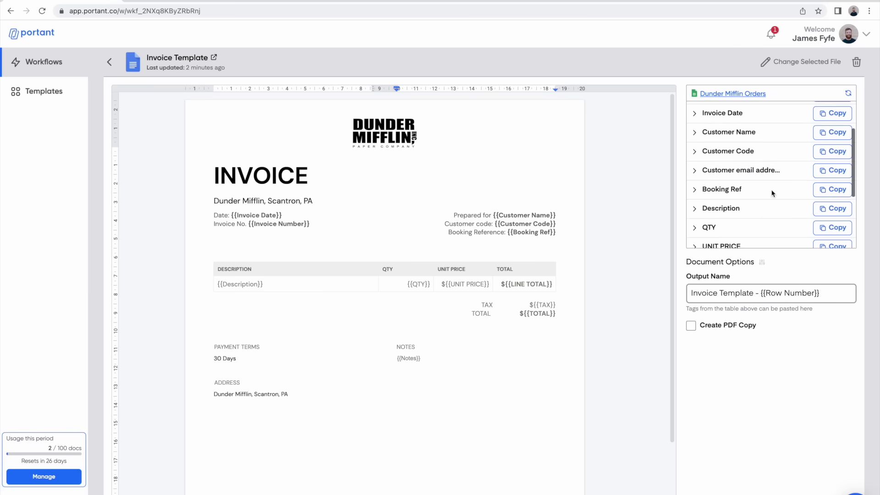
scroll(775, 190, "up", 1)
left_click(828, 120)
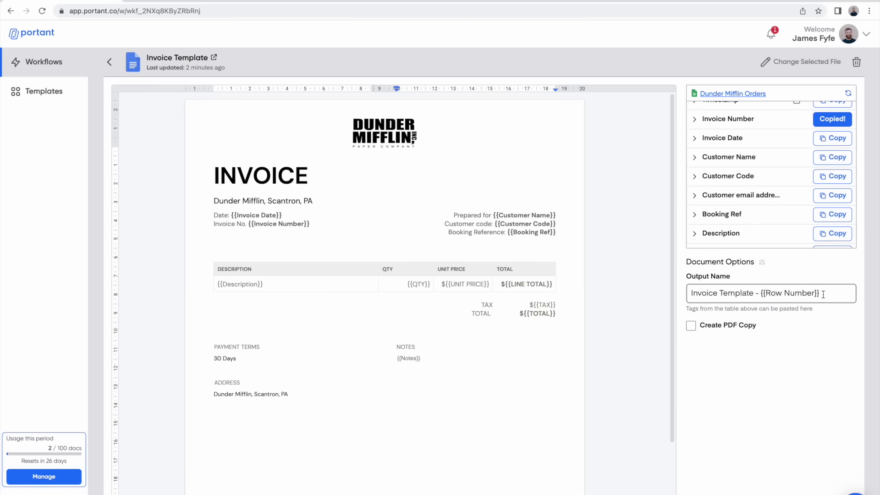
left_click_drag(824, 294, 765, 301)
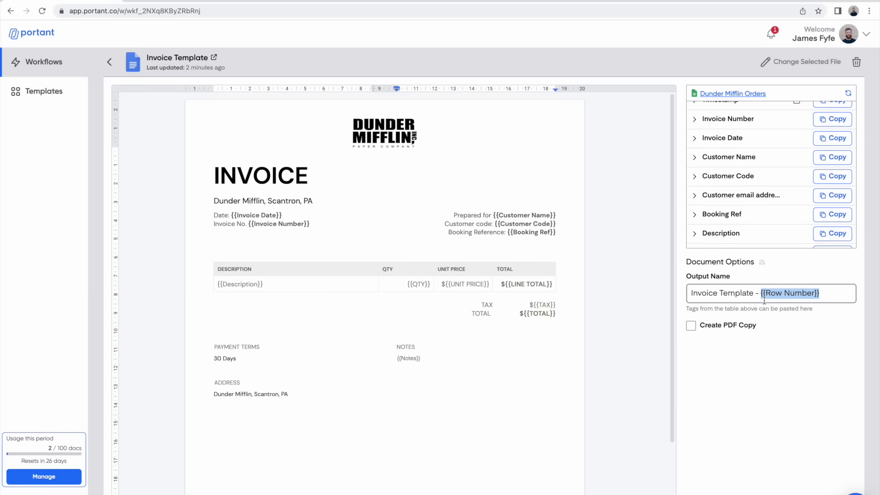
key("ctrl+v")
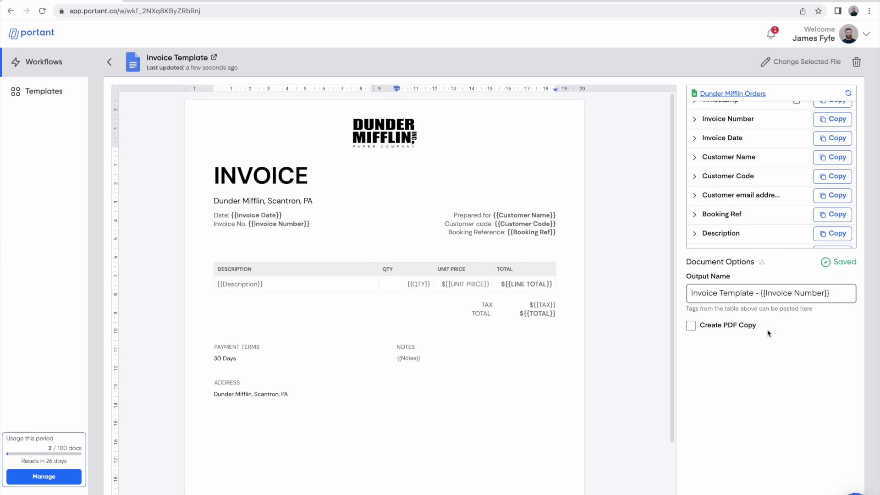
left_click(692, 327)
left_click(110, 63)
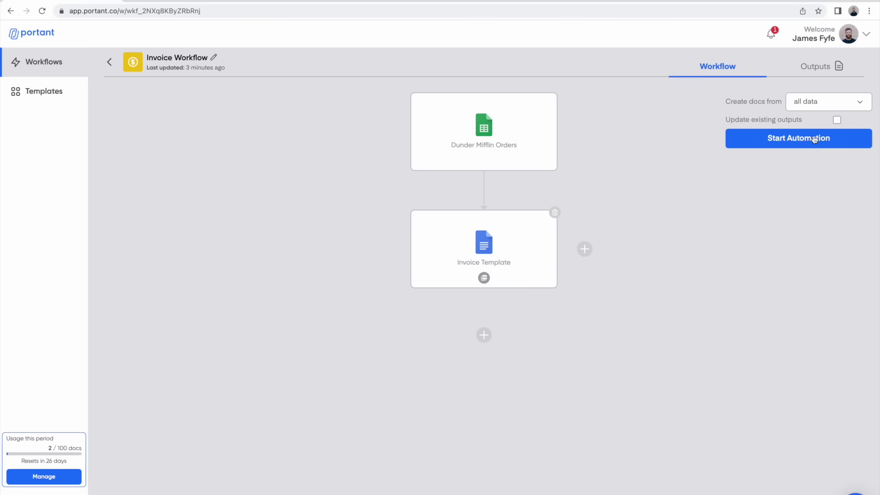
Step: Generate invoices from all rows, review Invoice Template - 908756701, then return to the orders sheet
left_click(820, 105)
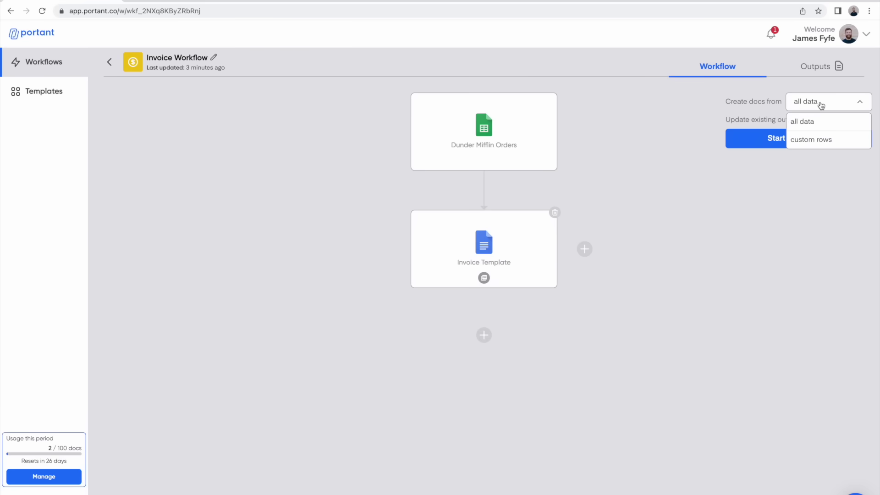
left_click(820, 104)
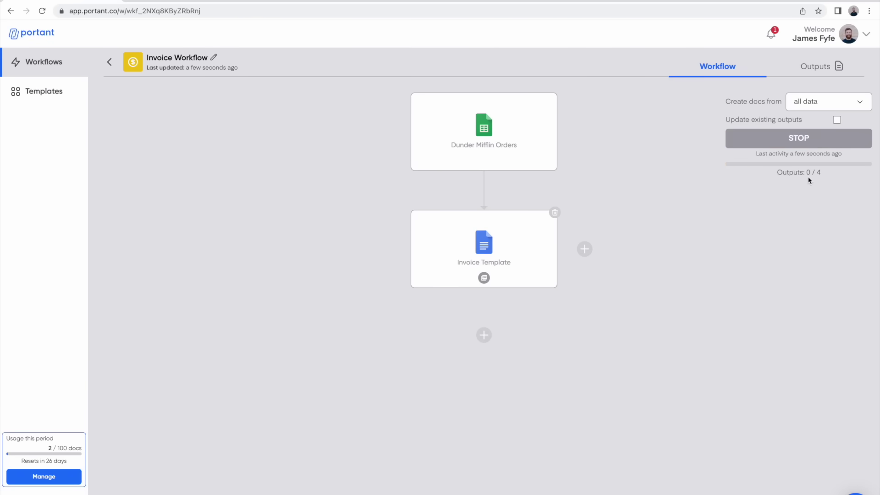
left_click(821, 67)
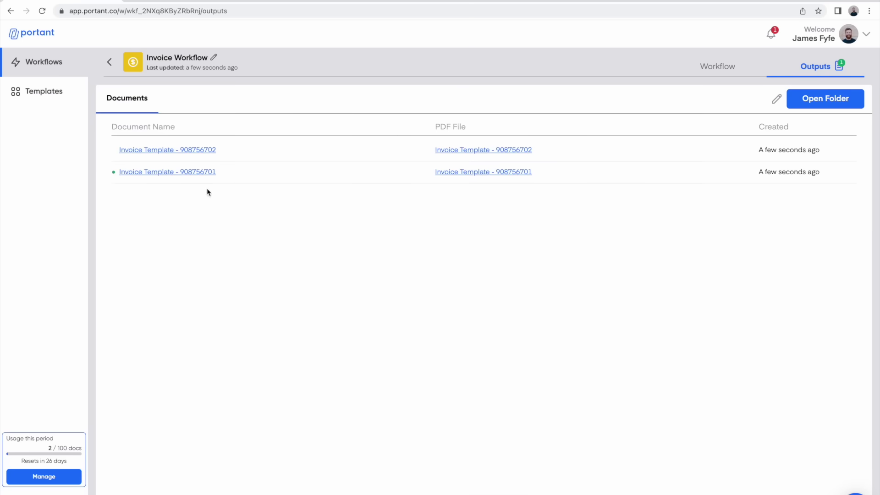
left_click(194, 171)
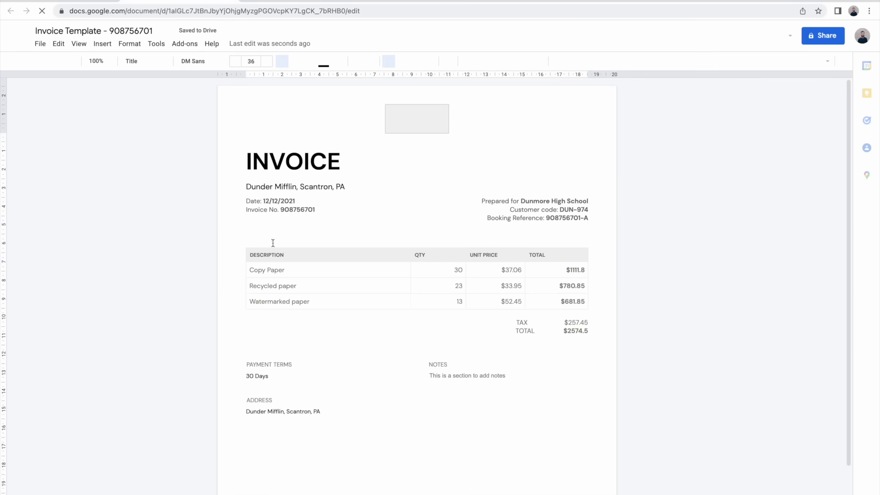
left_click(276, 270)
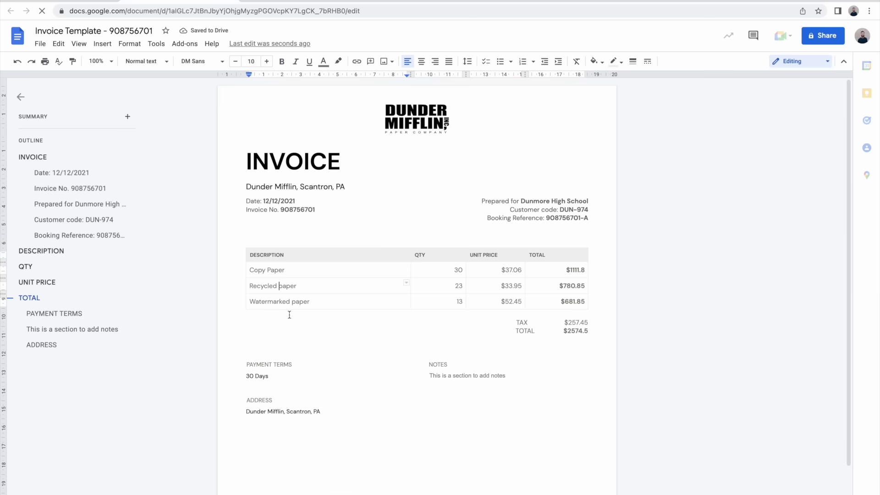
left_click(294, 1)
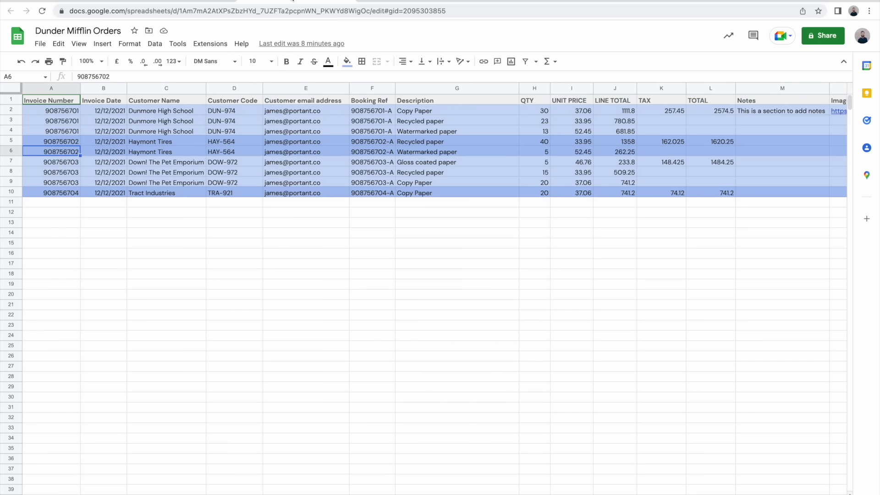
Step: Check the first order's Description cells, then add a Gmail step after the Invoice Template
left_click(409, 113)
key("Down")
key("Down")
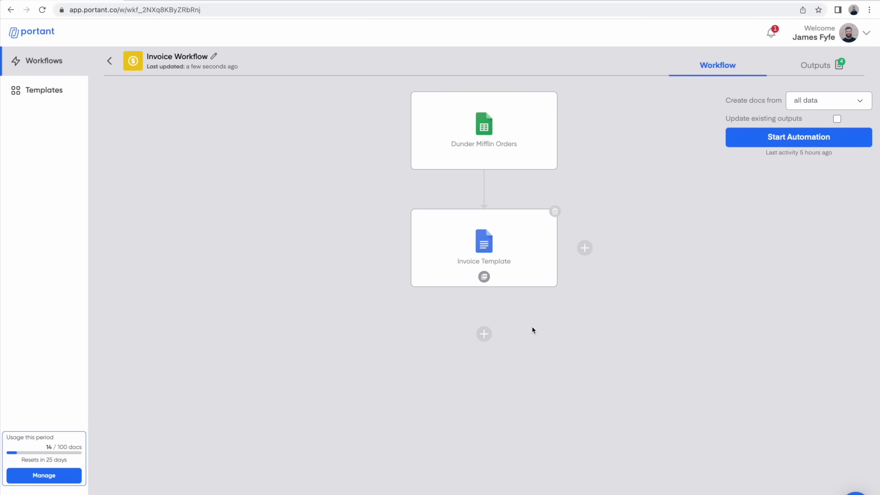
left_click(484, 334)
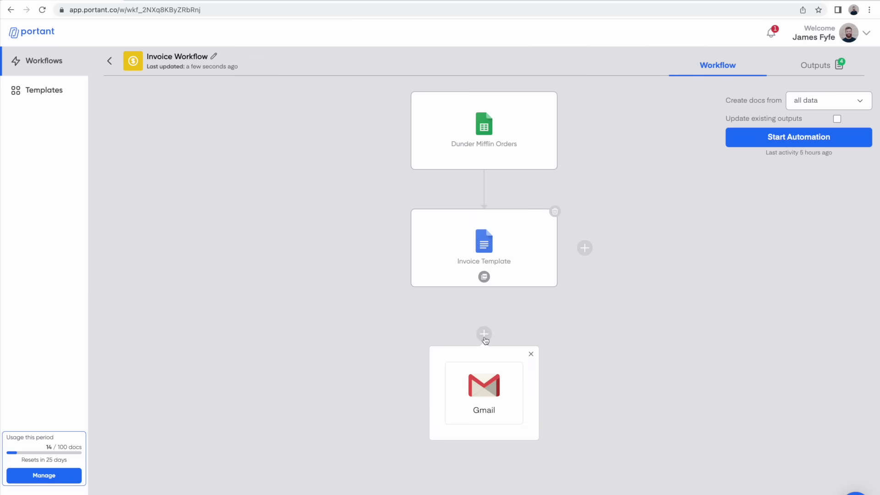
left_click(486, 379)
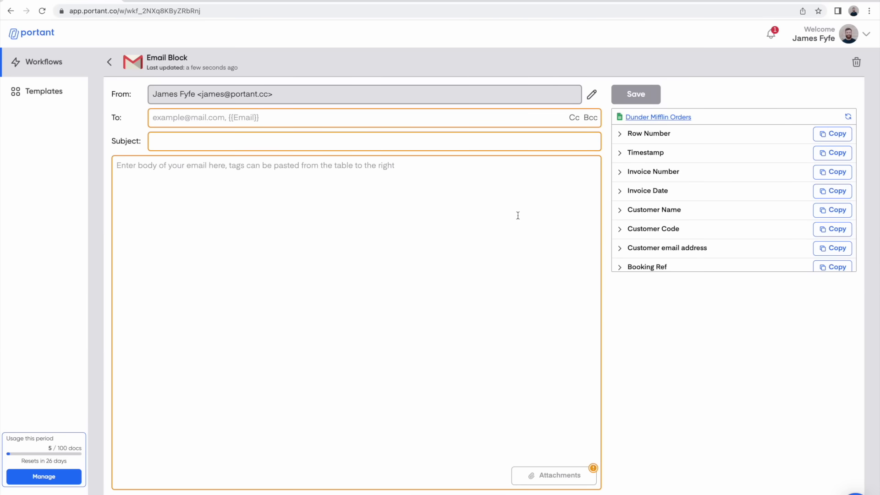
Step: Address the email to {{Customer email address}} and CC an internal company address
left_click(833, 248)
left_click(497, 118)
key("ctrl+v")
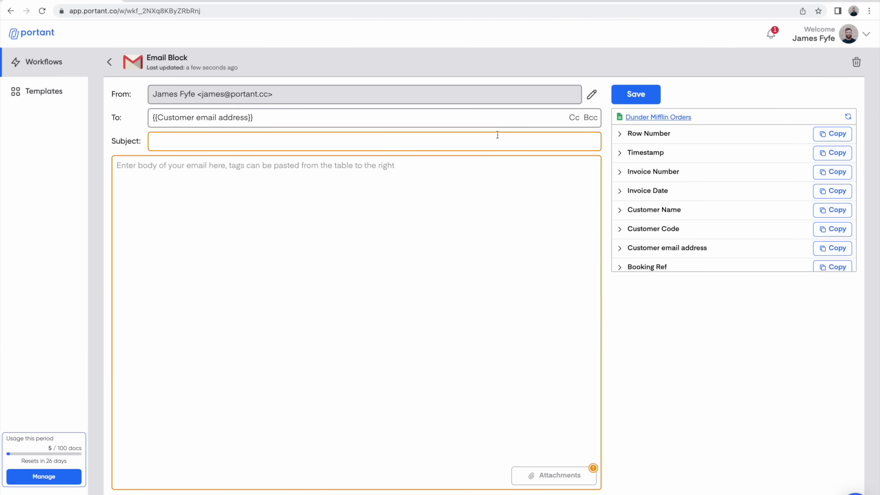
left_click(575, 118)
Step: Set the subject to 'Invoice {{Invoice Number}} - {{Customer Name}}'
key("Tab")
type("Invoice")
left_click(833, 171)
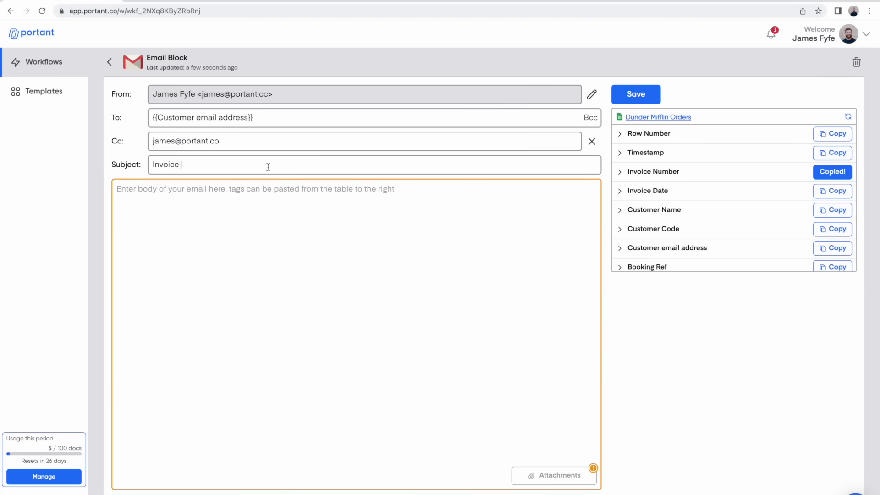
key("ctrl+v")
type("-")
left_click(833, 210)
key("ctrl+v")
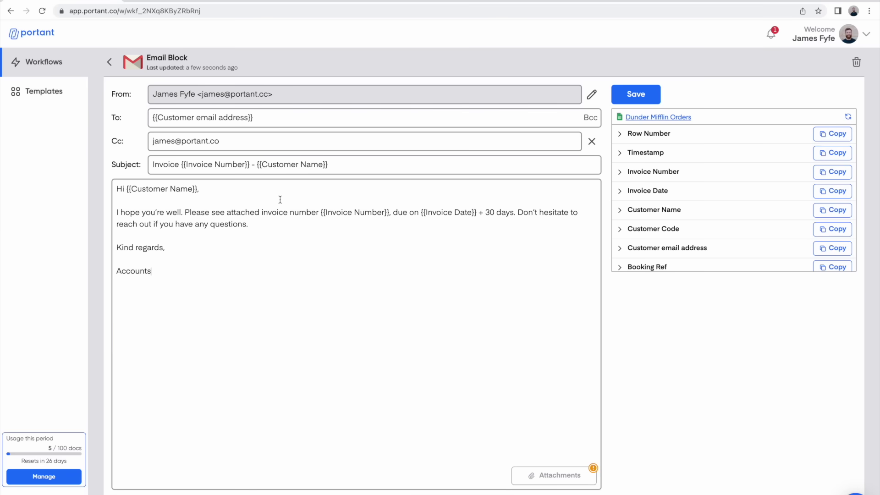
left_click(557, 476)
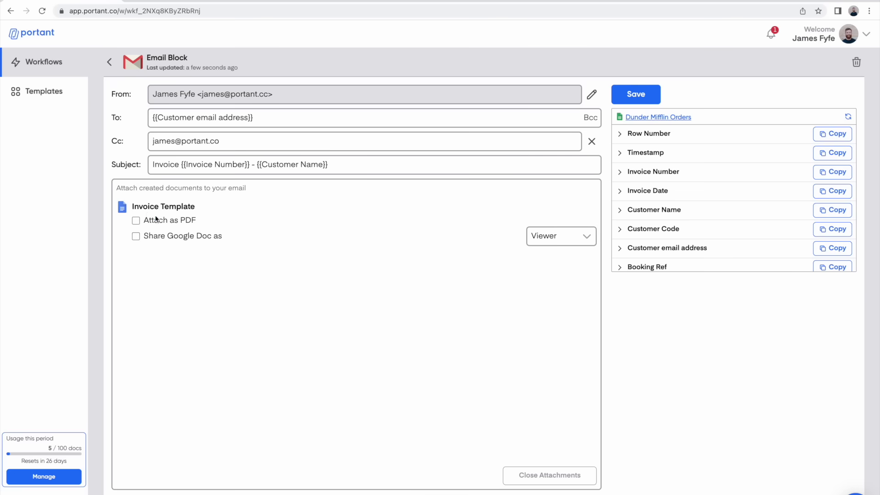
Step: Attach the generated invoice as a PDF, keeping Viewer as the sharing permission
left_click(570, 238)
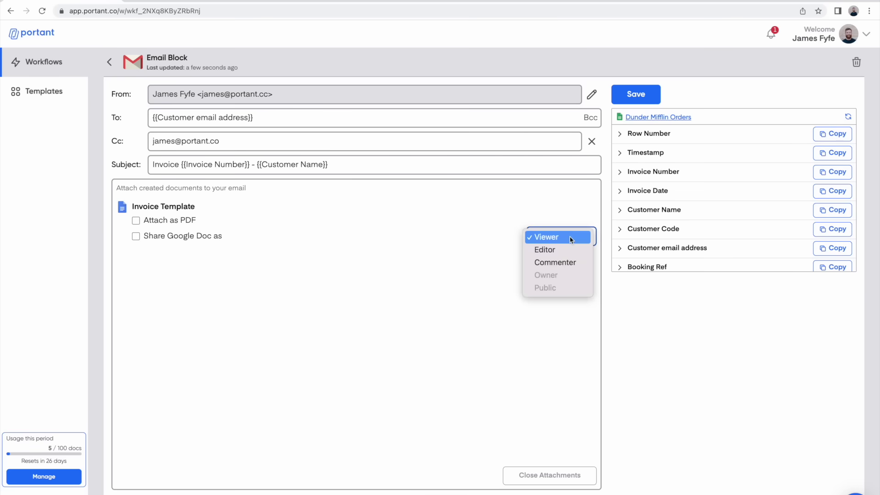
left_click(564, 236)
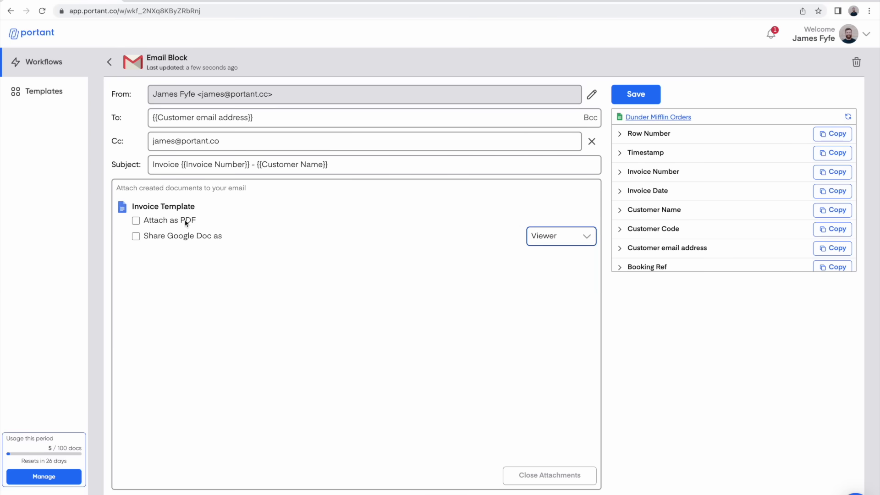
left_click(162, 221)
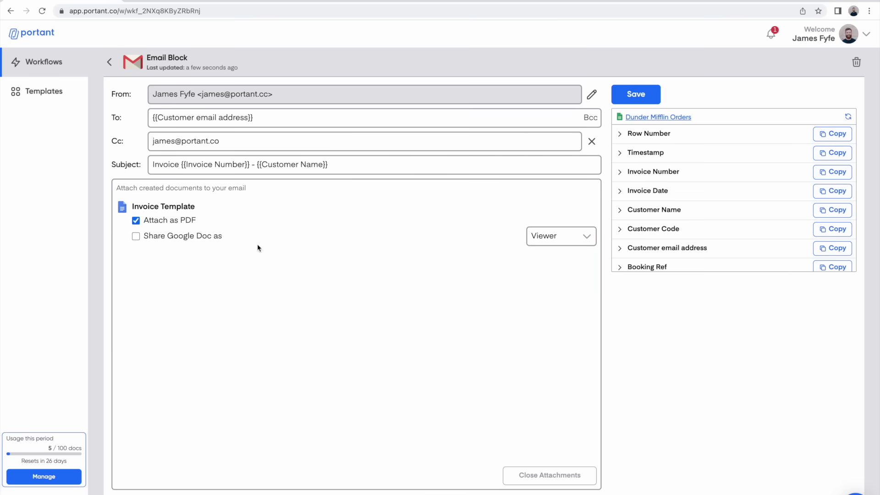
left_click(534, 476)
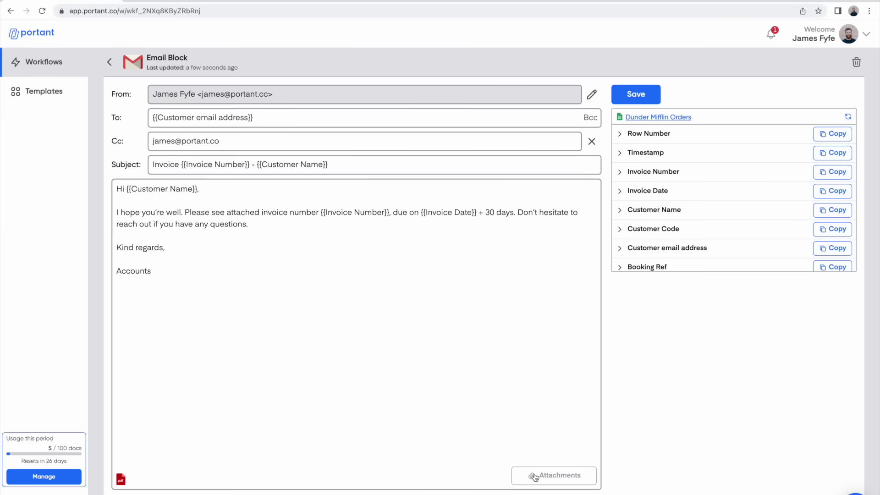
left_click(592, 94)
Step: Change the sender alias to name 'Account' and address 'accounts', then save the email step
double_click(369, 95)
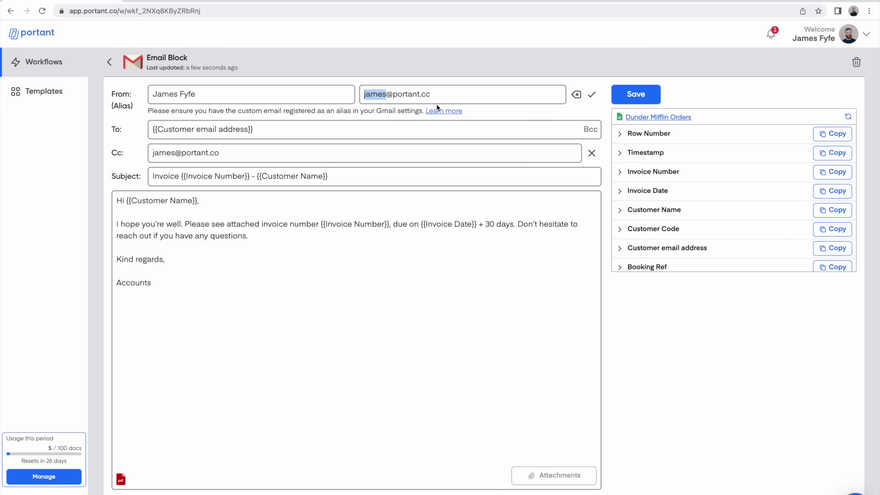
type("account")
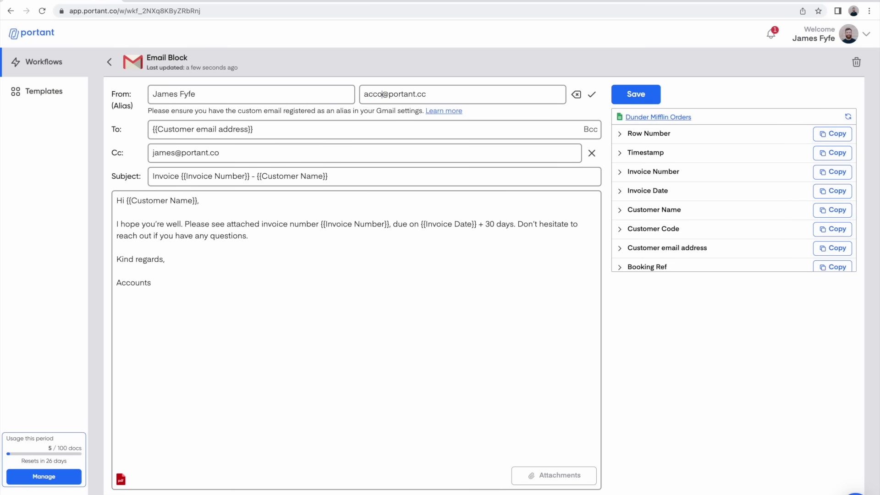
type("s")
triple_click(199, 94)
type("Account")
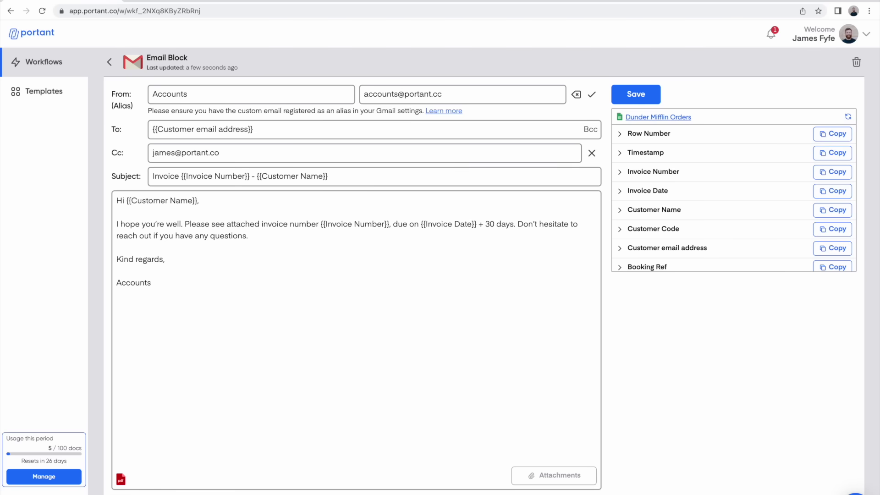
left_click(592, 95)
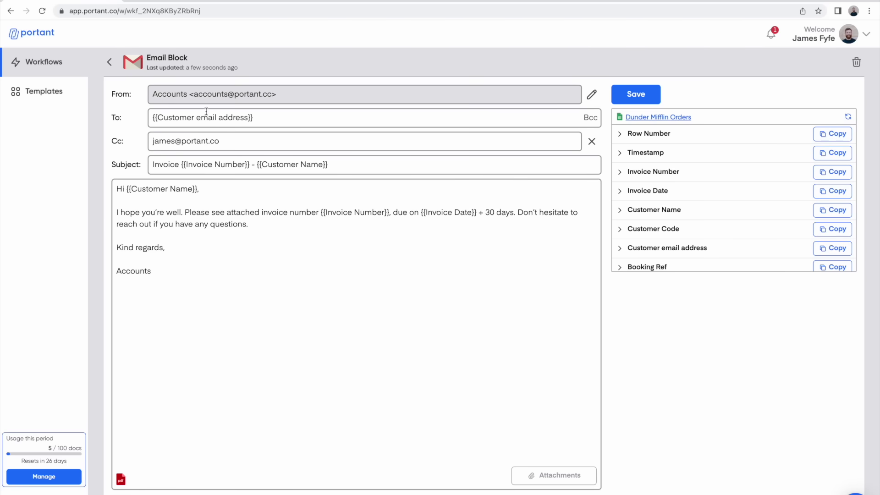
triple_click(158, 93)
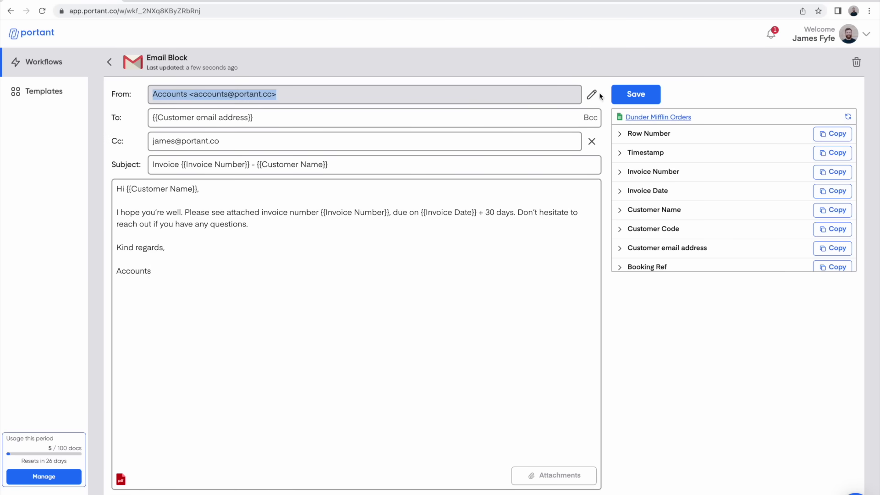
left_click(633, 95)
left_click(110, 63)
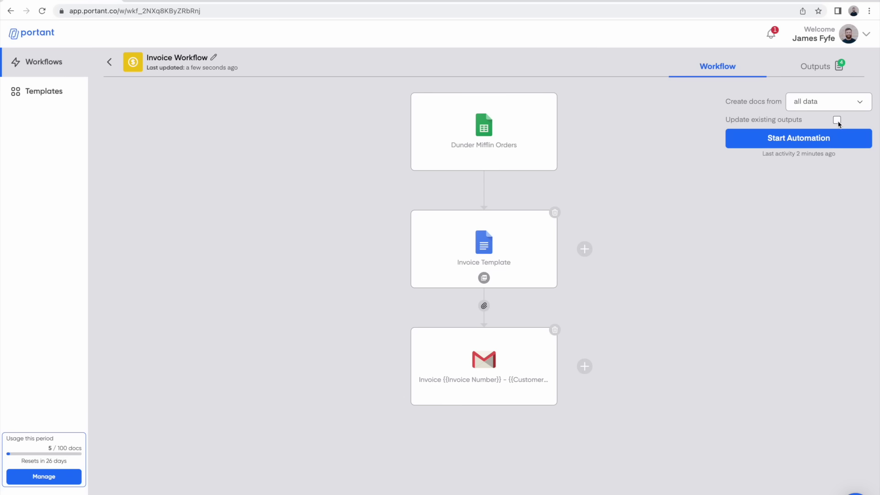
Step: Start the invoice automation with Update existing outputs enabled, then open a new browser tab
left_click(837, 120)
left_click(798, 145)
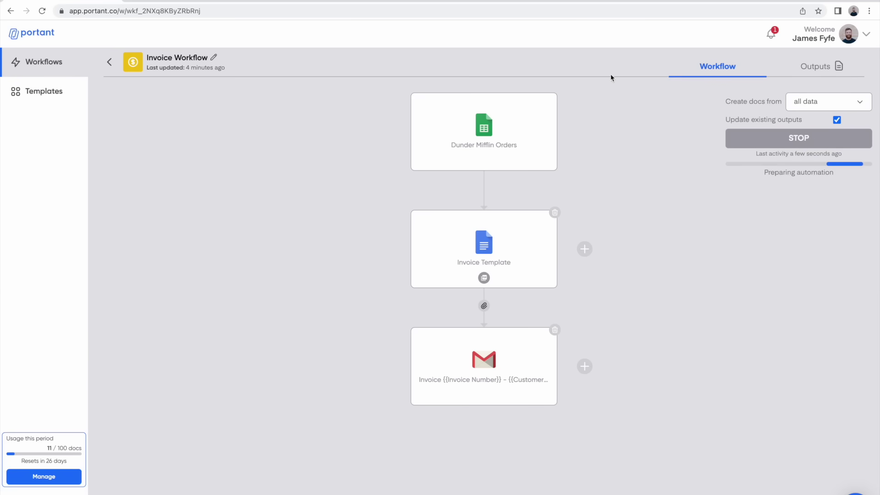
key("ctrl+t")
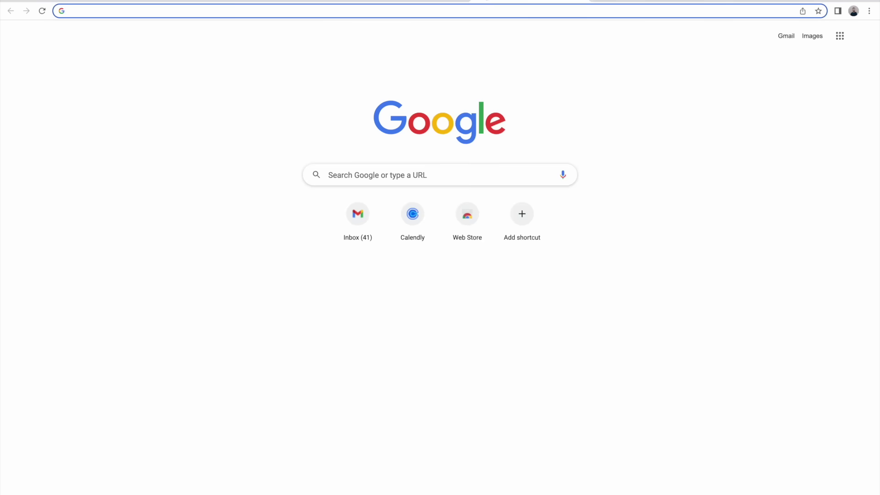
Step: Open Gmail's Sent folder and view the Invoice 908756701 PDF for Dunmore High School
key("ctrl+v")
key("Return")
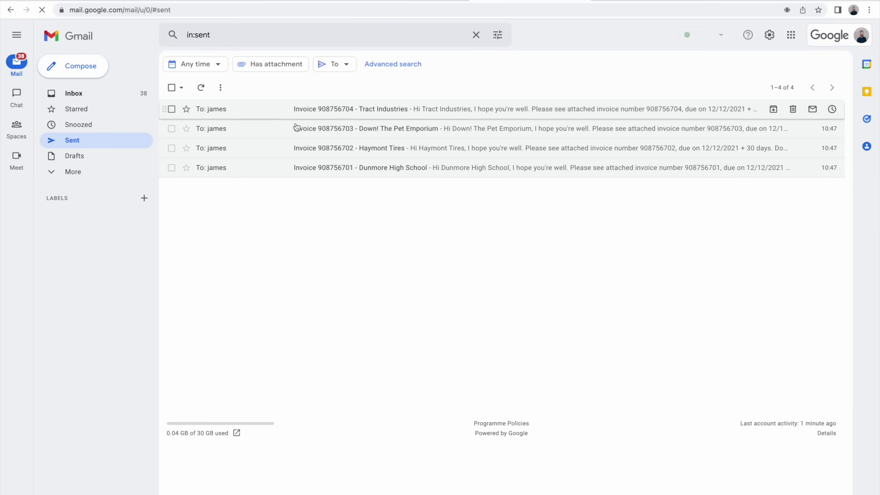
left_click(226, 169)
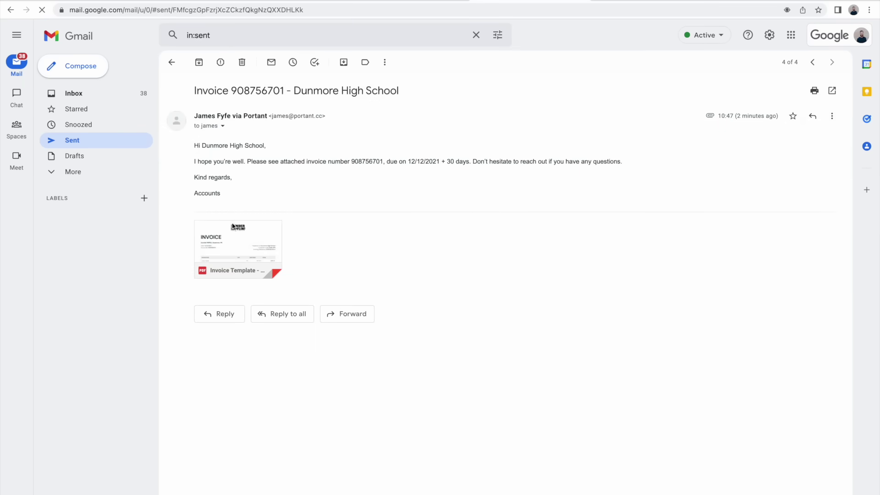
left_click(237, 250)
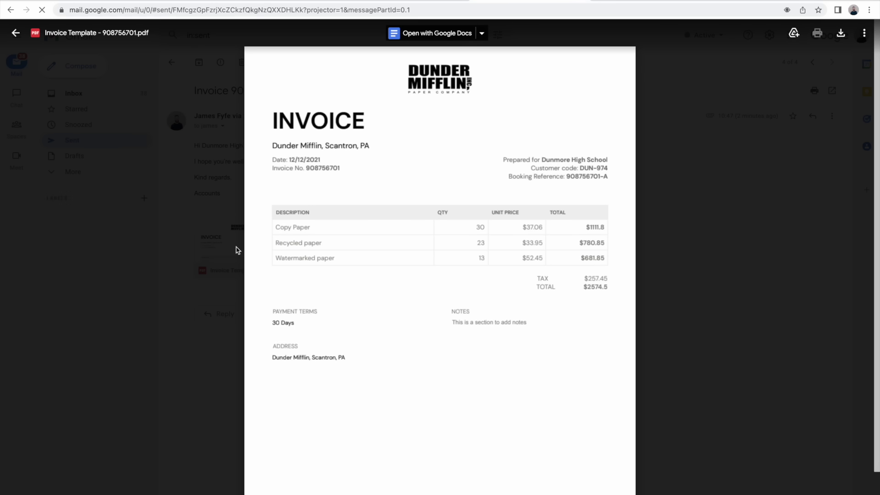